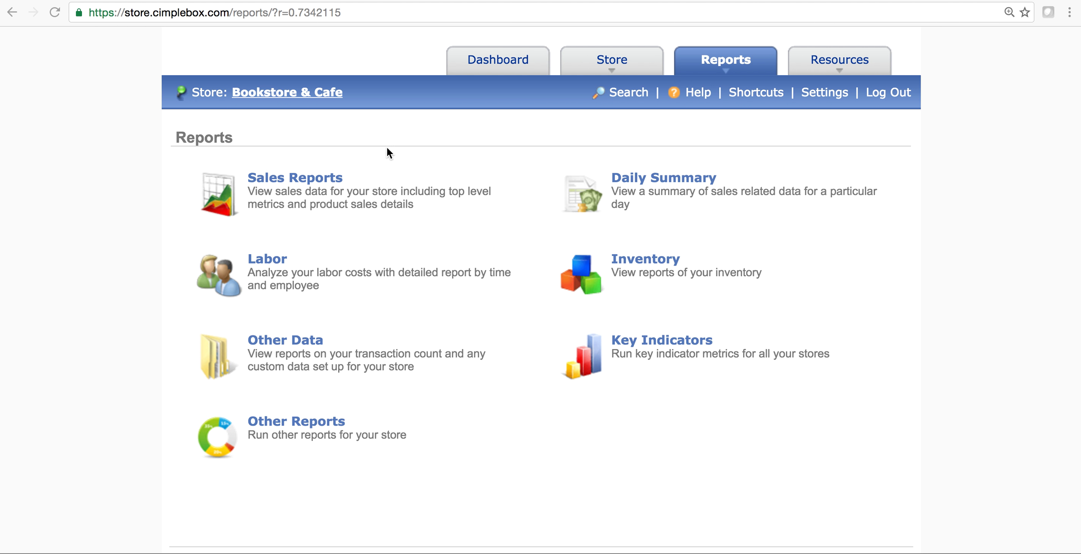
# Open the Modifier Report under Sales Reports and show its start-date calendar
pyautogui.click(334, 177)
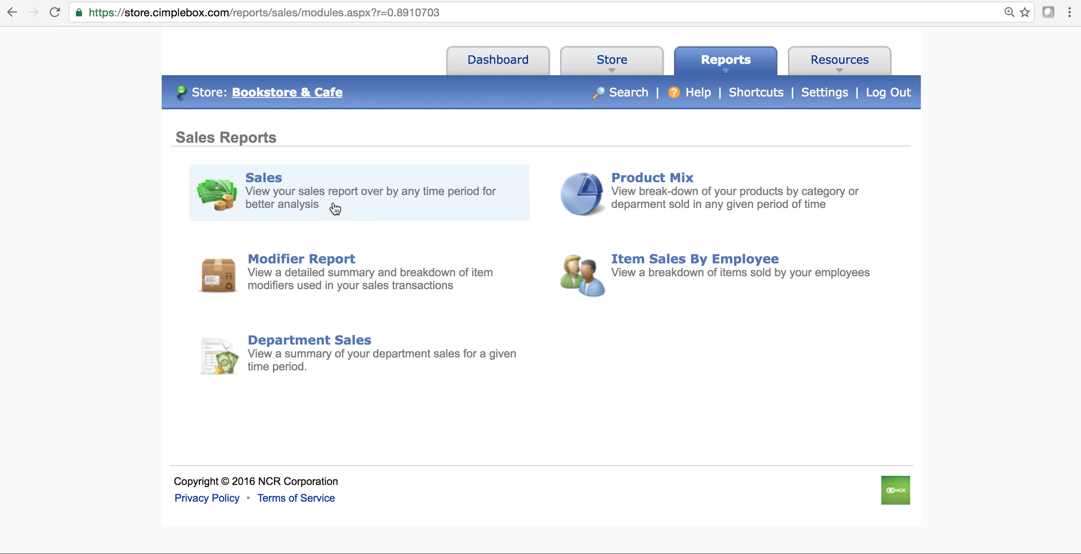
pyautogui.click(337, 270)
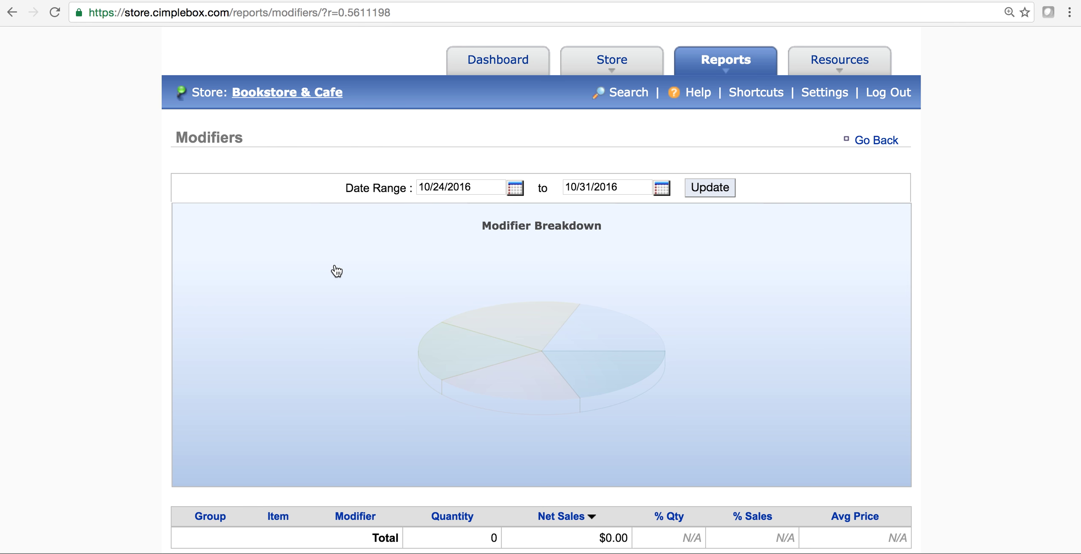
pyautogui.click(521, 191)
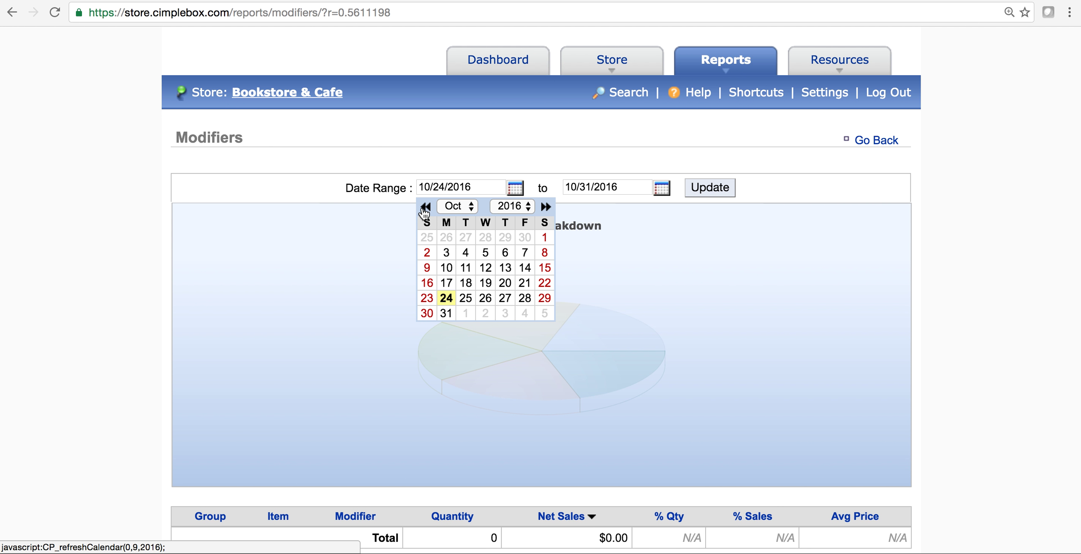
# Pick September 1, 2016 as the start date and September 30, 2016 as the end date
pyautogui.click(424, 207)
pyautogui.click(509, 239)
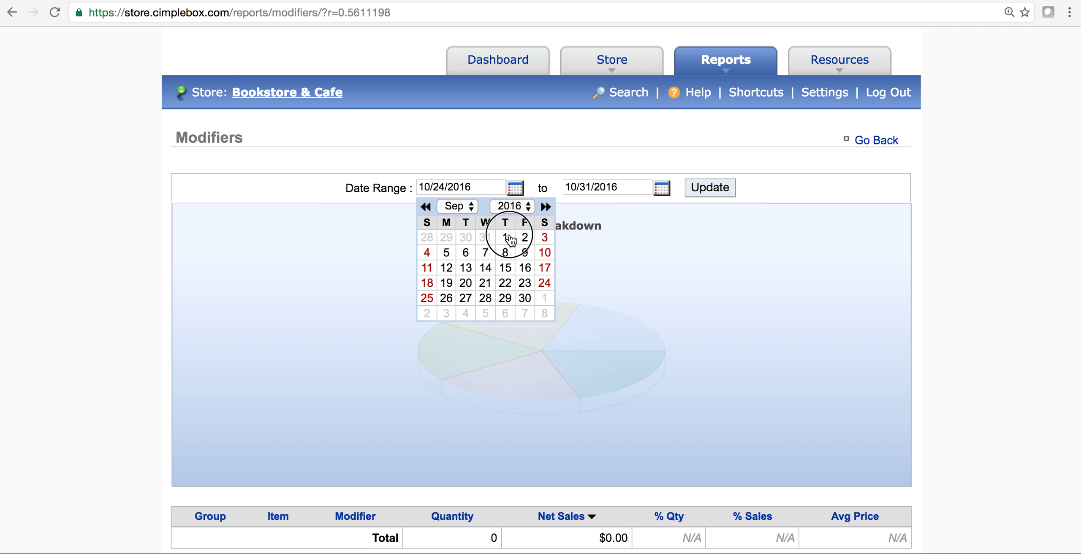
pyautogui.click(663, 189)
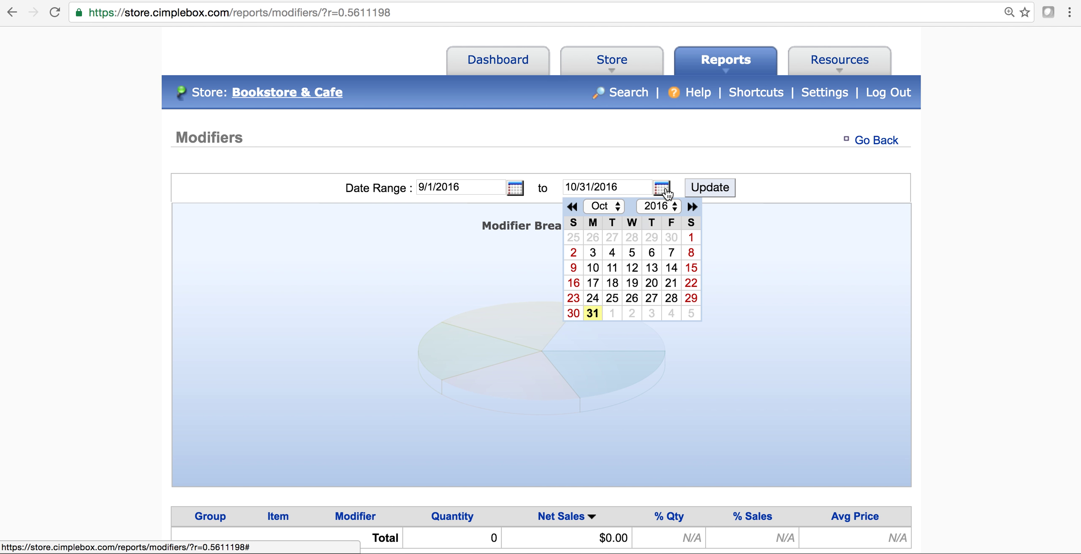
pyautogui.click(593, 313)
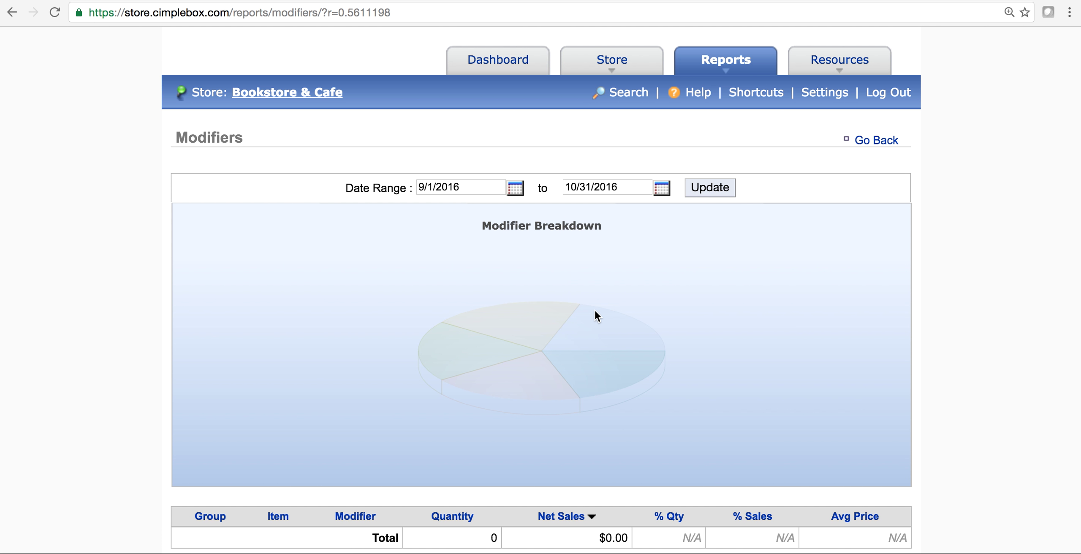
pyautogui.click(667, 190)
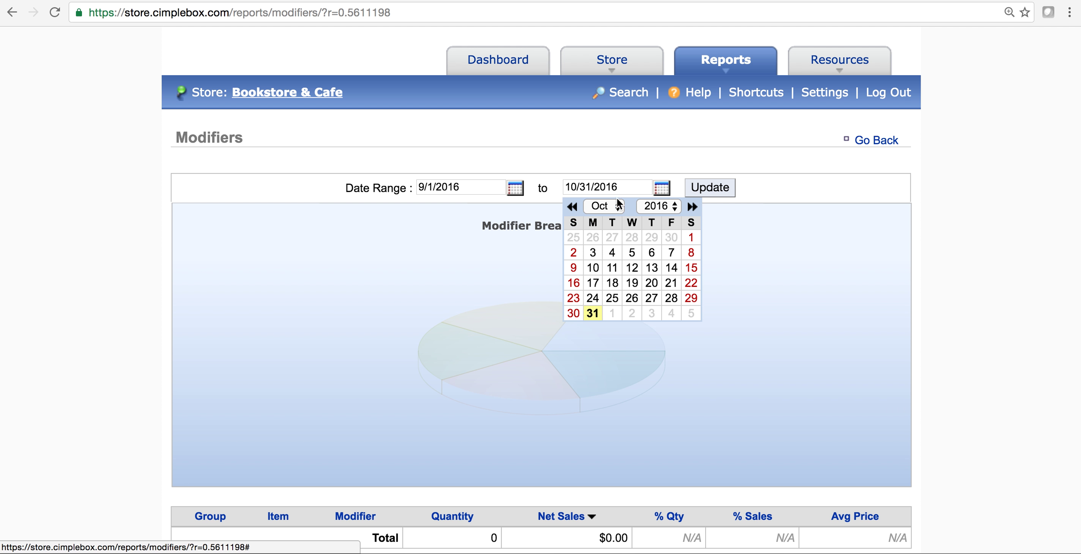
pyautogui.click(572, 208)
pyautogui.click(675, 306)
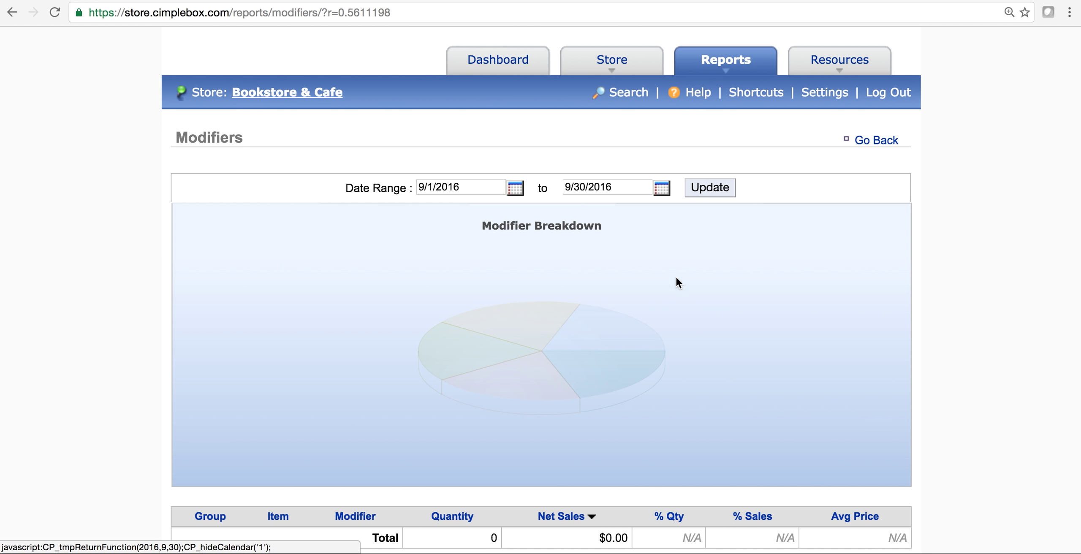
# Run Update so the pie chart and table list September 2016 modifier sales
pyautogui.click(708, 190)
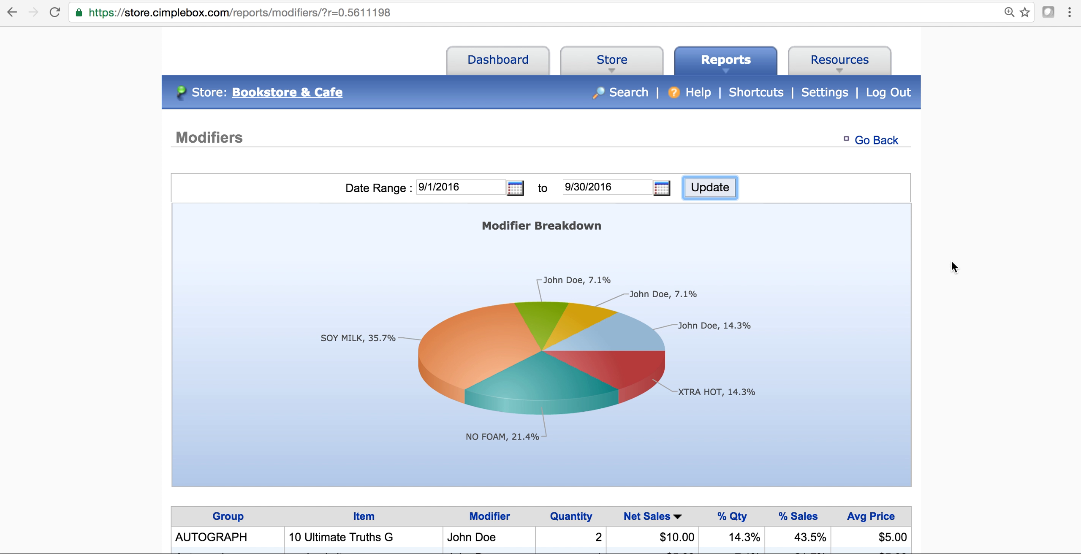
pyautogui.click(964, 277)
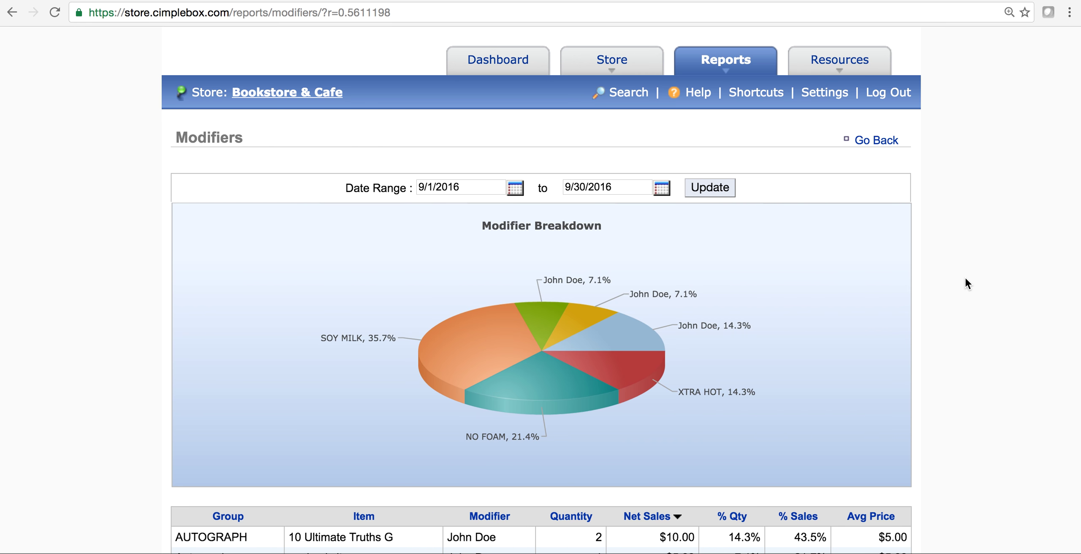
pyautogui.scroll(-4, 964, 278)
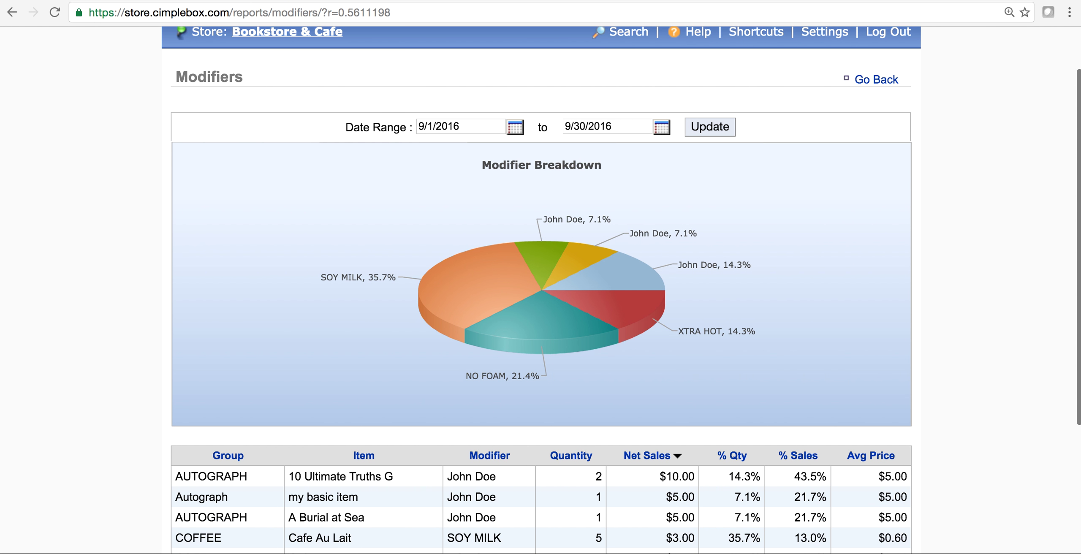
pyautogui.scroll(-2, 965, 277)
pyautogui.scroll(-1, 964, 277)
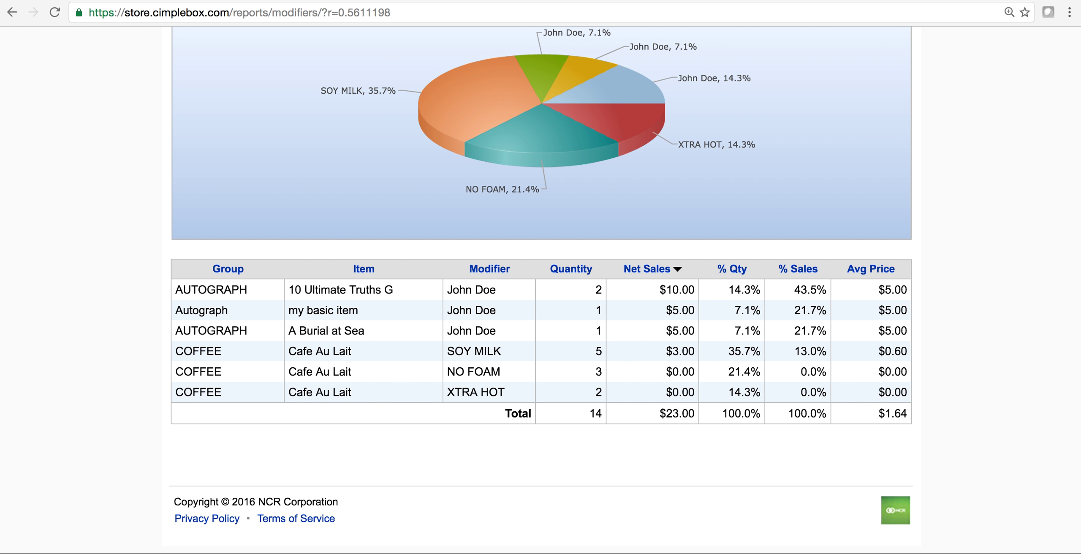
pyautogui.scroll(1, 540, 291)
pyautogui.scroll(1, 540, 292)
pyautogui.scroll(1, 541, 291)
pyautogui.scroll(1, 541, 291)
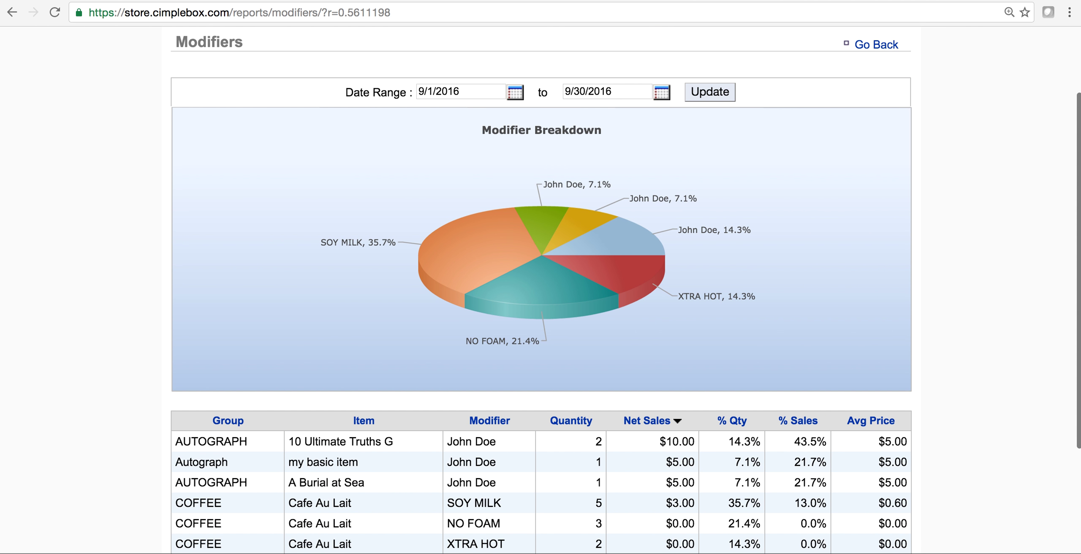
pyautogui.scroll(1, 540, 292)
pyautogui.scroll(1, 540, 291)
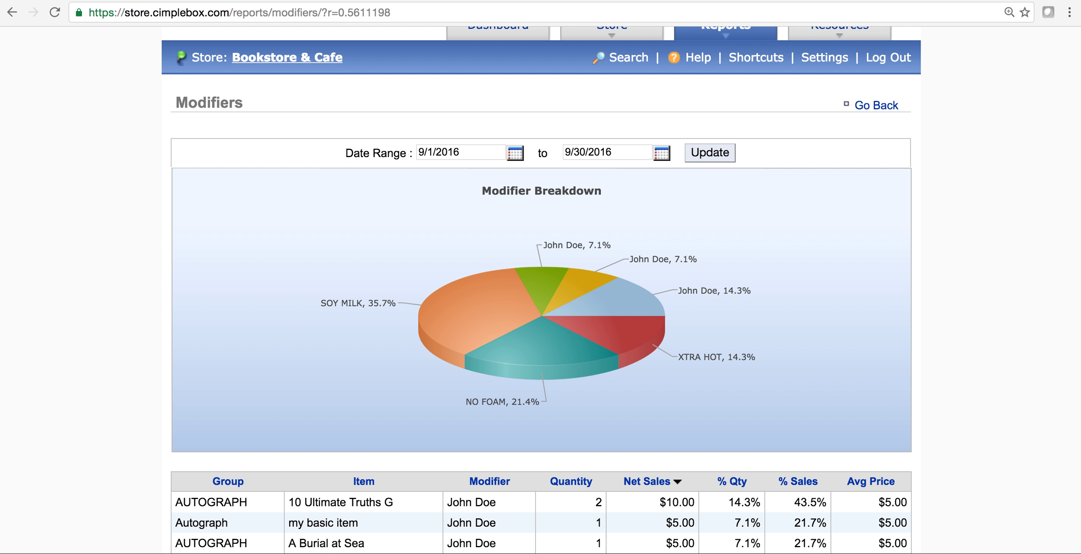
pyautogui.scroll(-3, 541, 287)
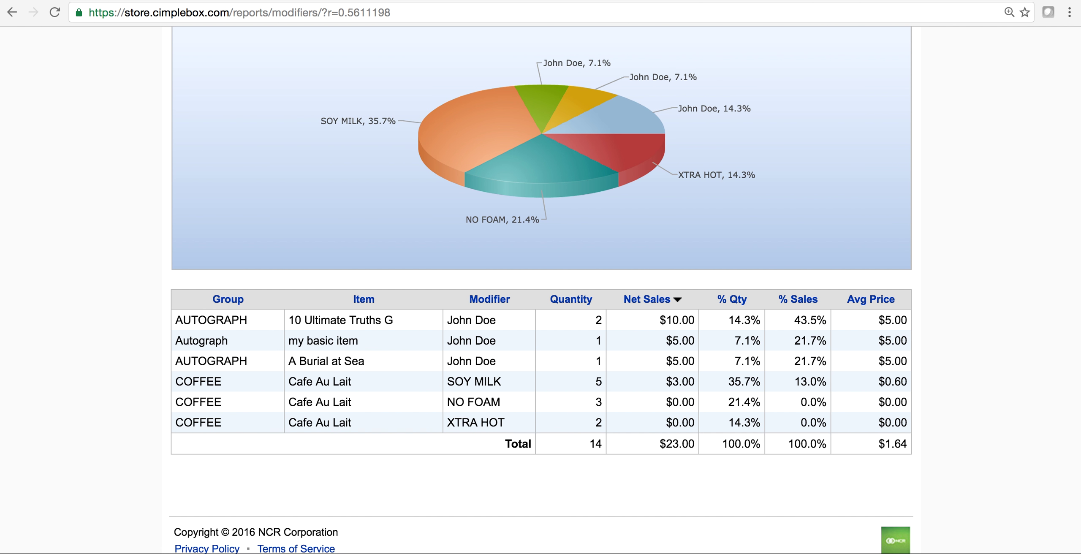
pyautogui.scroll(2, 541, 296)
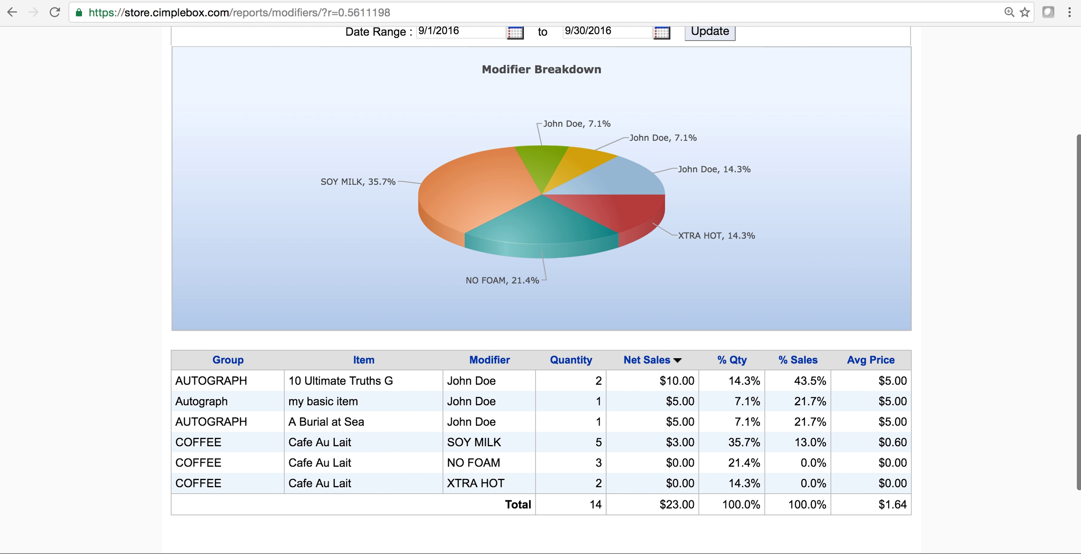
pyautogui.scroll(1, 541, 296)
pyautogui.scroll(2, 540, 296)
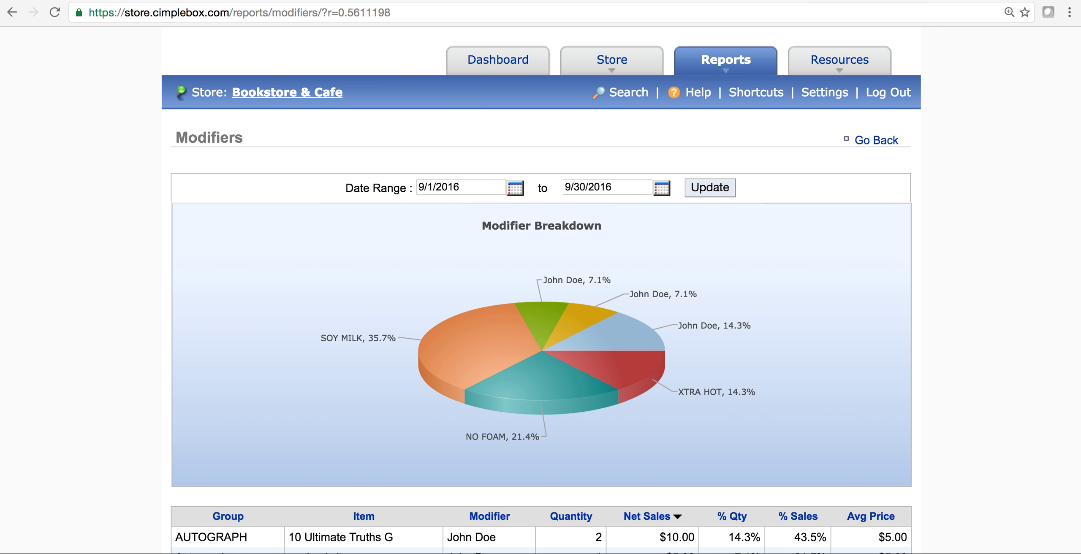